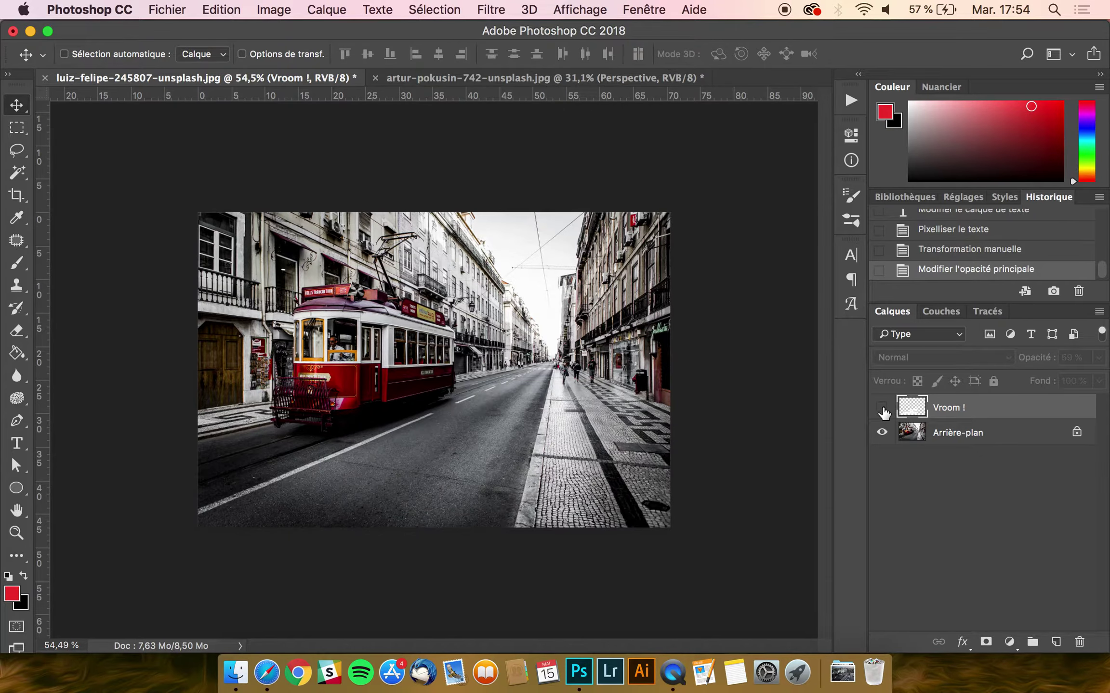
Switch to the artur-pokusin-742-unsplash.jpg document and delete its Perspective layer.
left_click(496, 80)
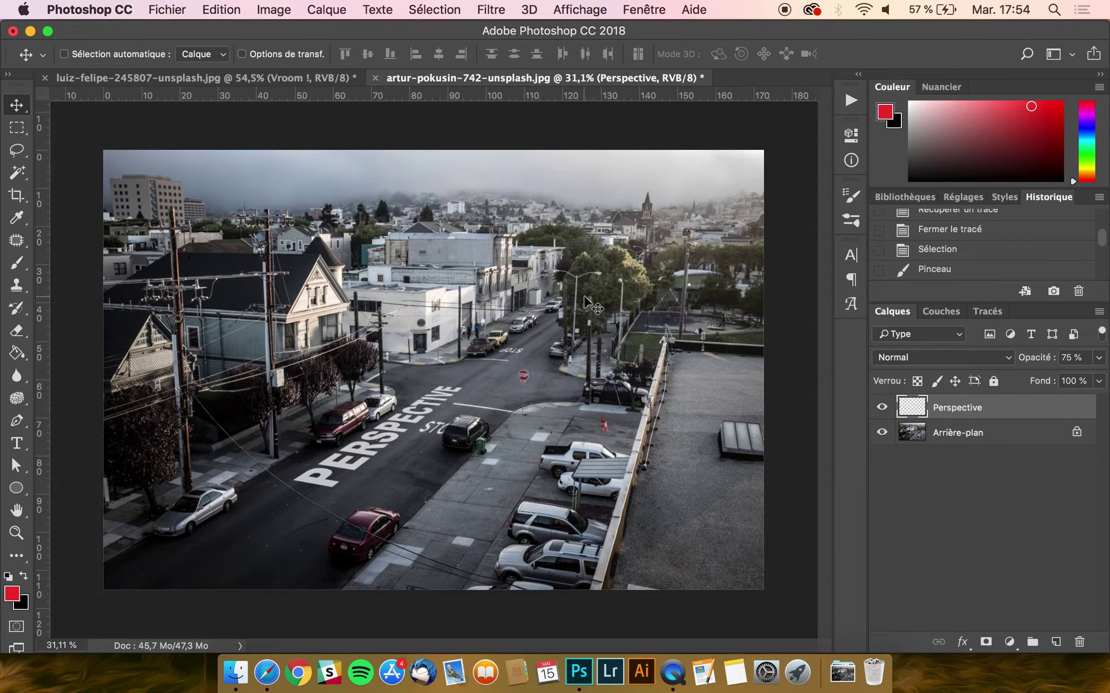
left_click(881, 409)
key("Delete")
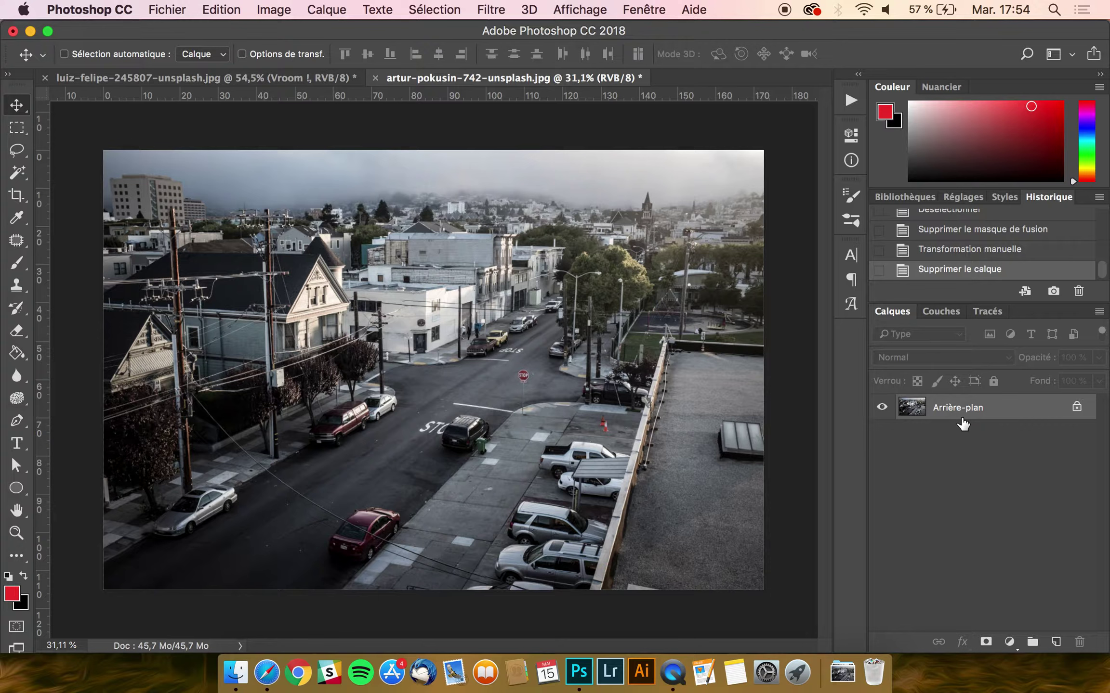
Add the text "PERSPECTIVE" in white Arial Black over the street beside the parked cars.
left_click(15, 443)
left_click(365, 420)
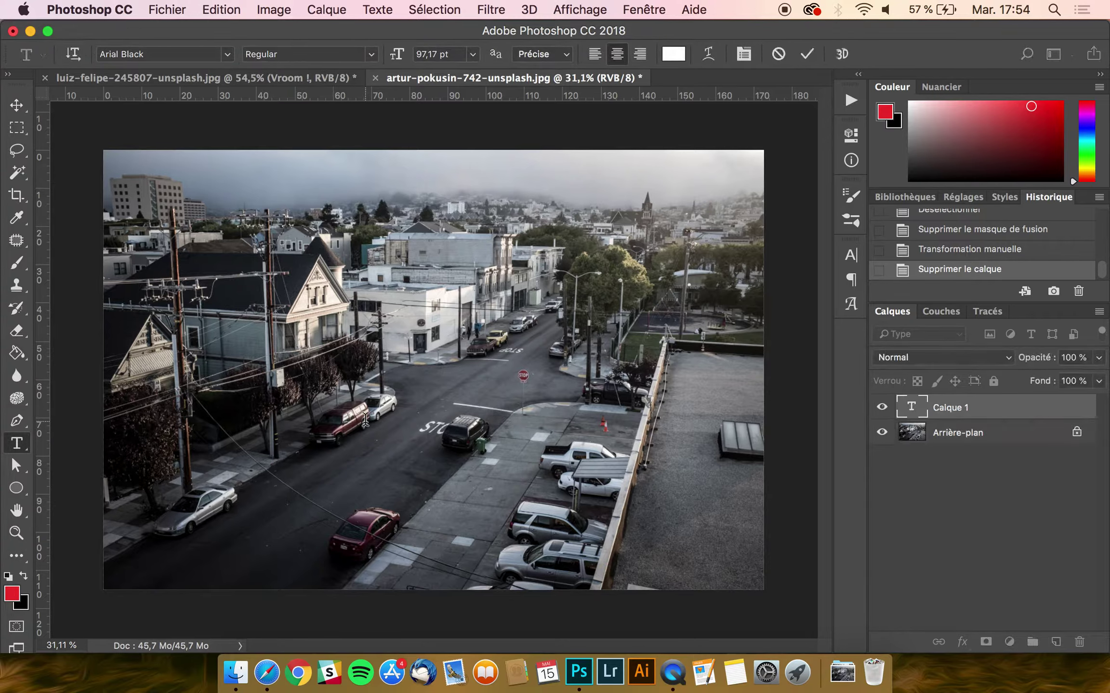
type("PERSPECTIVE")
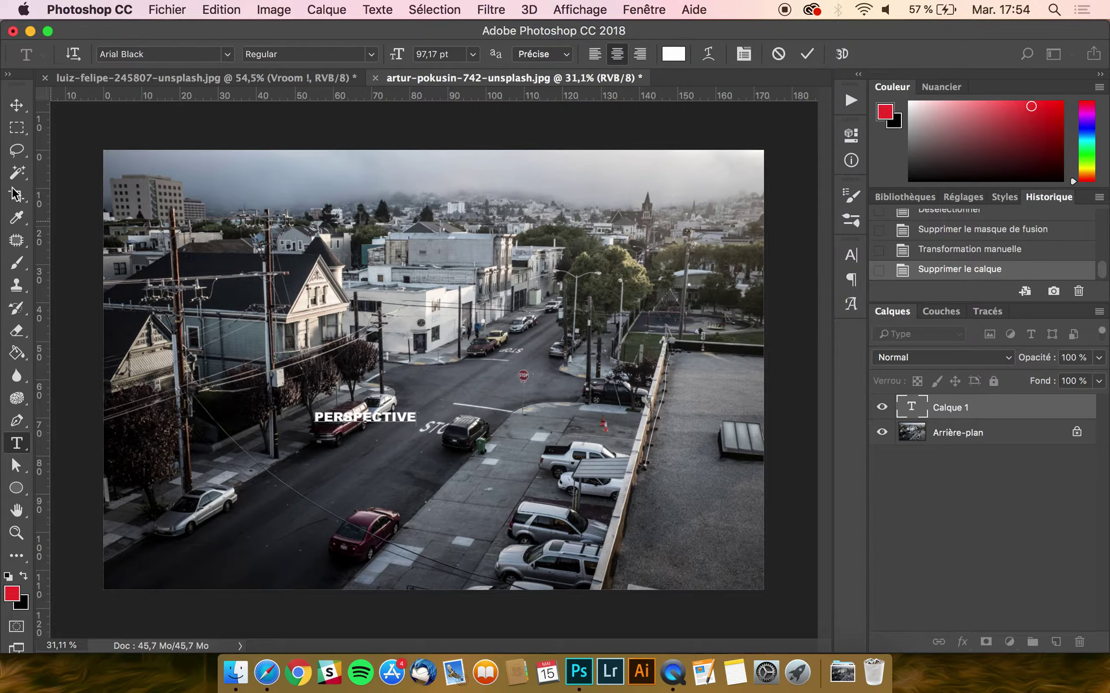
left_click(16, 105)
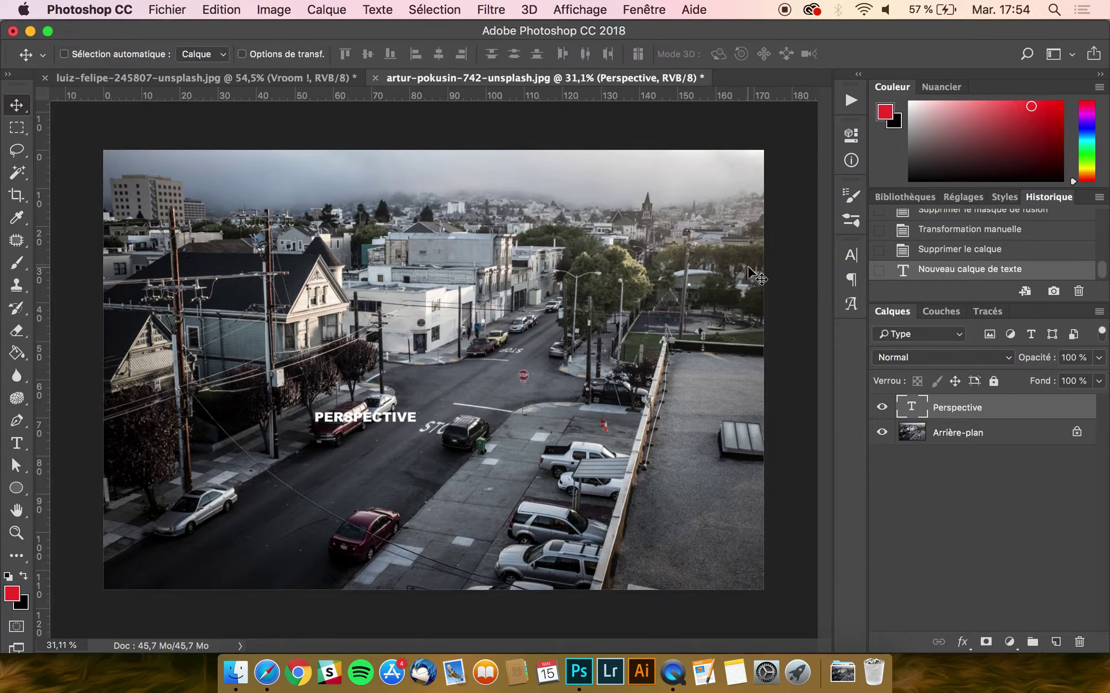
Toggle all caps off and back on for the PERSPECTIVE text and set its font size to 220 pt.
left_click(849, 257)
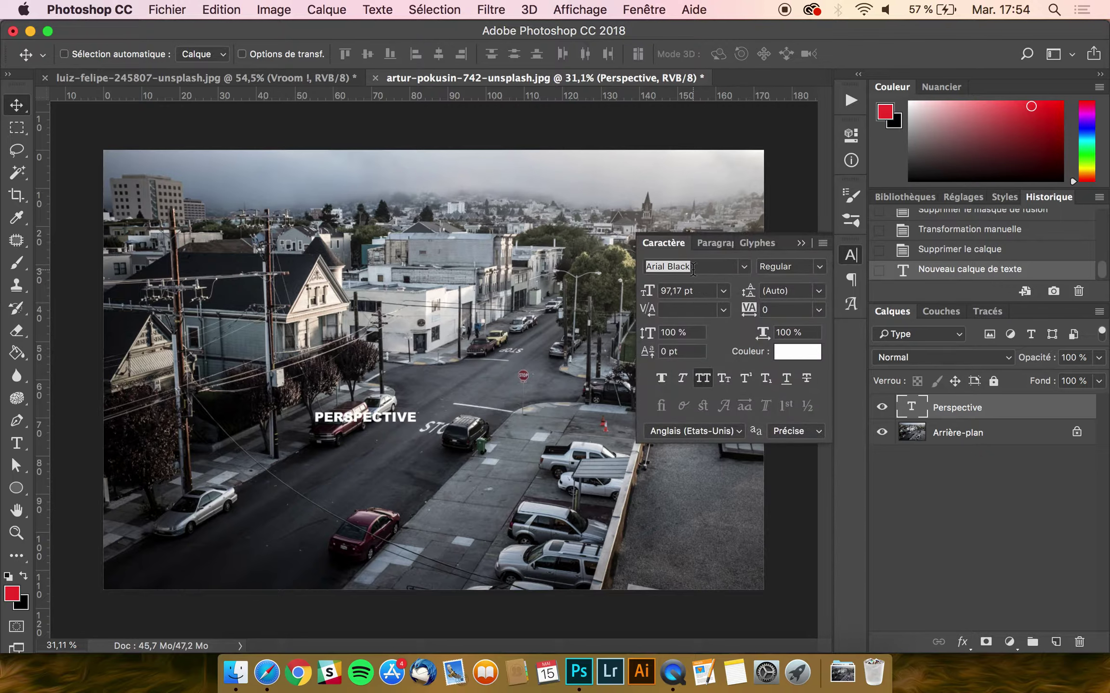
left_click(707, 378)
left_click(708, 378)
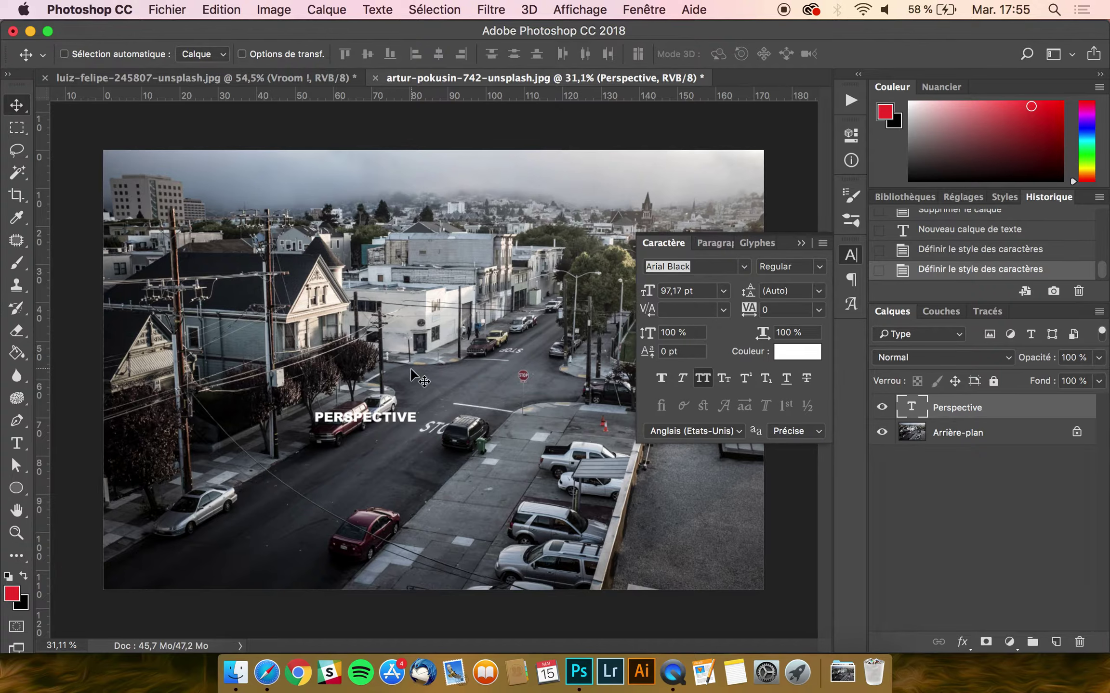
left_click(706, 295)
type("2")
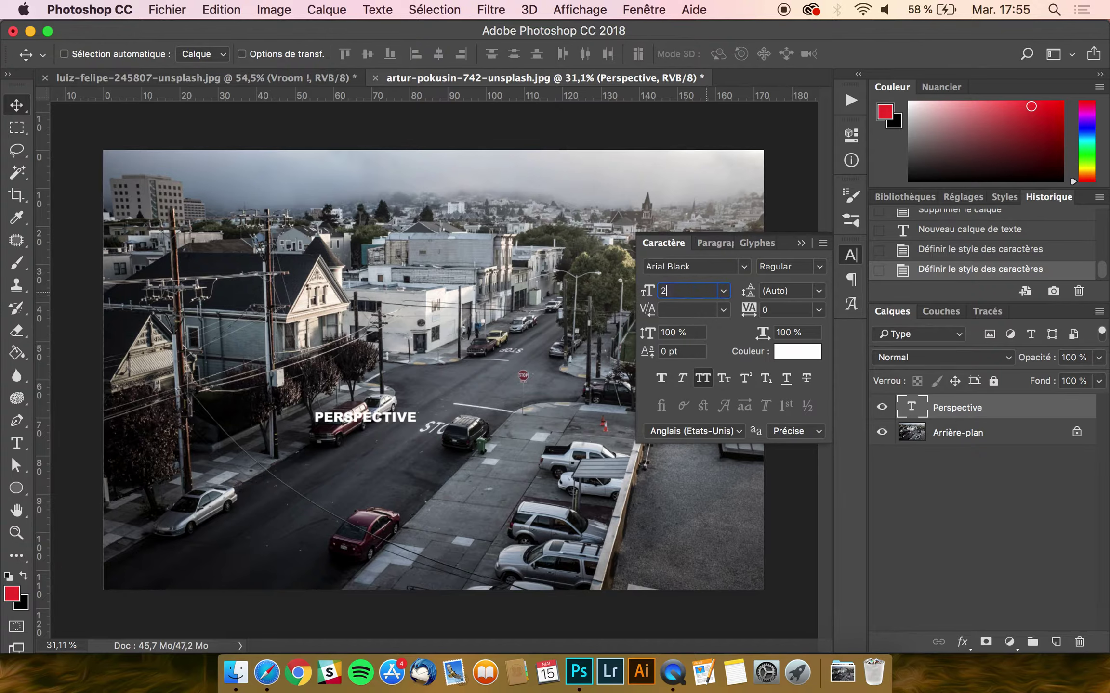
type("00")
key("Return")
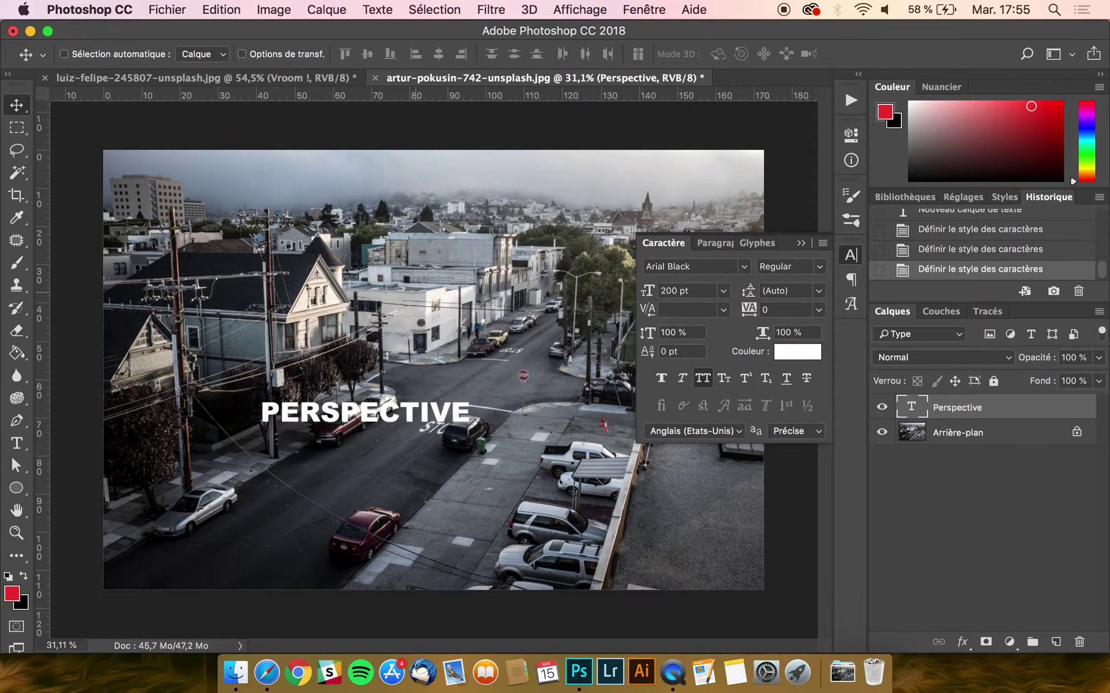
left_click(696, 293)
type("220")
key("Return")
left_click(665, 242)
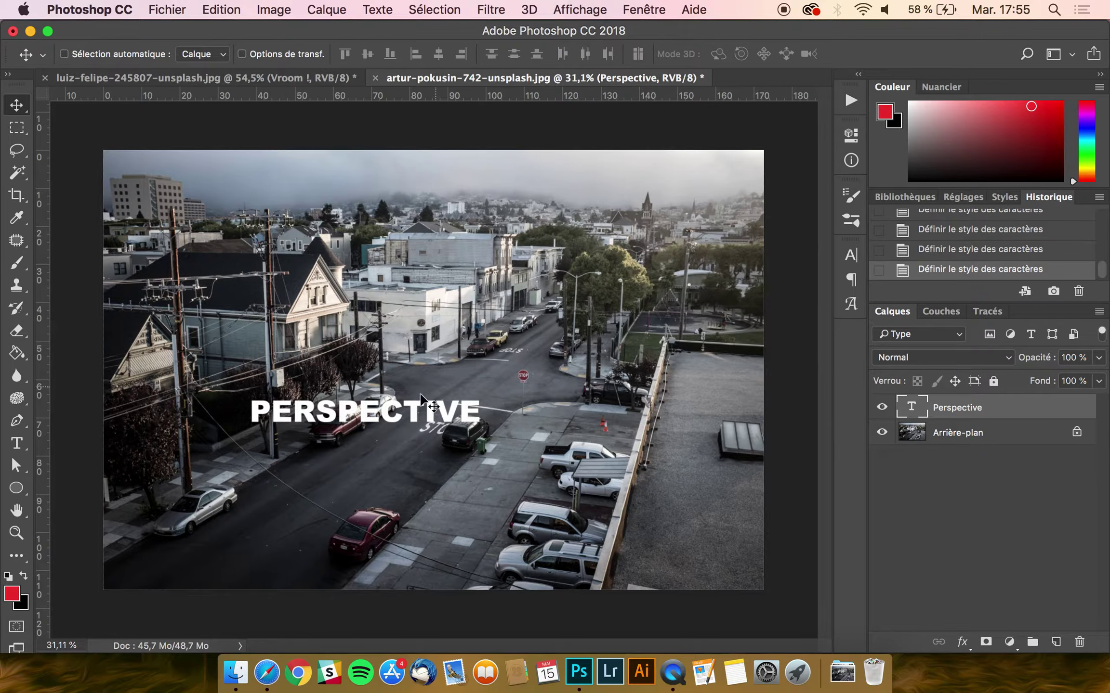
Move the PERSPECTIVE text onto the middle of the road and rasterize its text layer.
left_click_drag(402, 404, 432, 424)
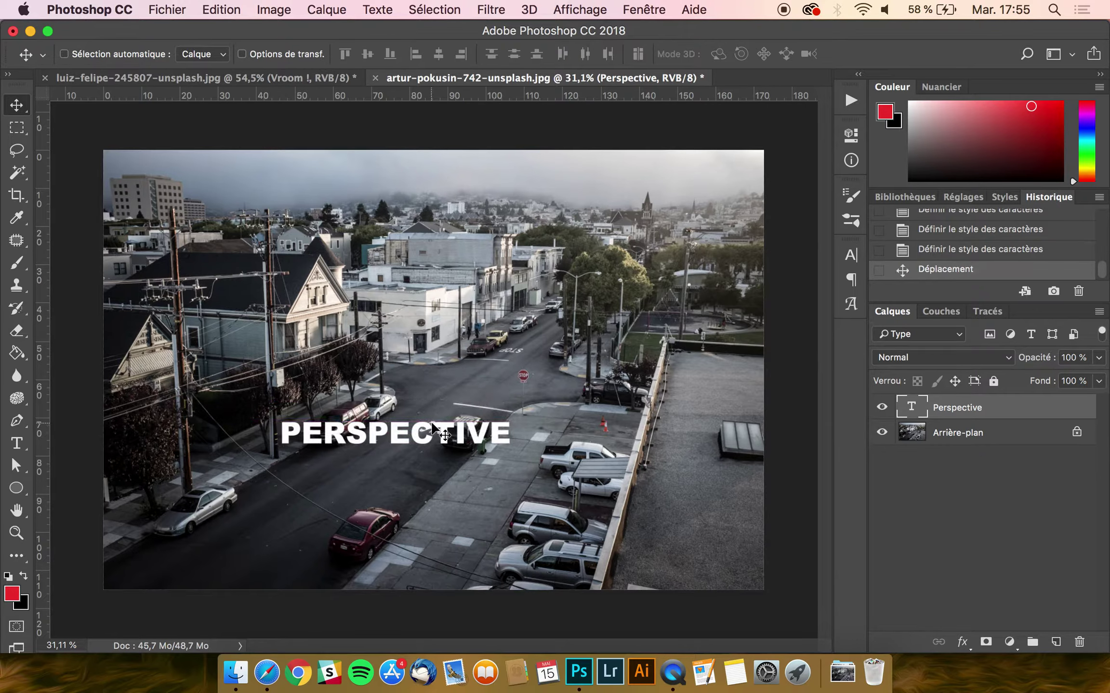
right_click(1001, 407)
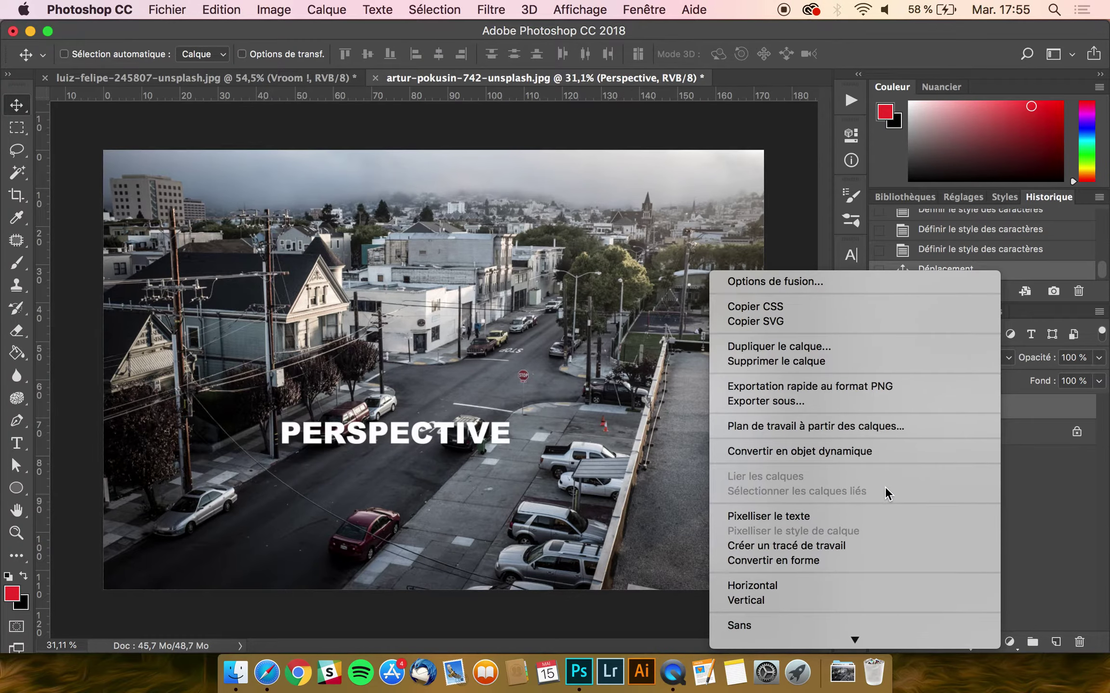
left_click(830, 513)
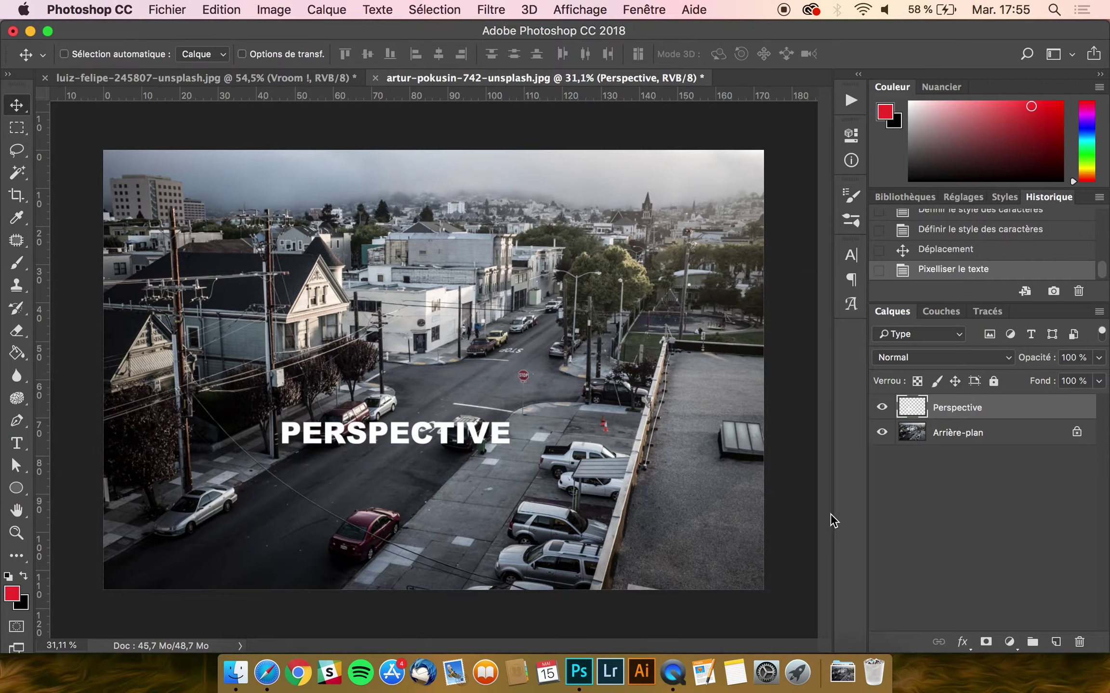
Try distorting the rasterized PERSPECTIVE text by its corners to follow the street's perspective, and undo the transformation.
key("super")
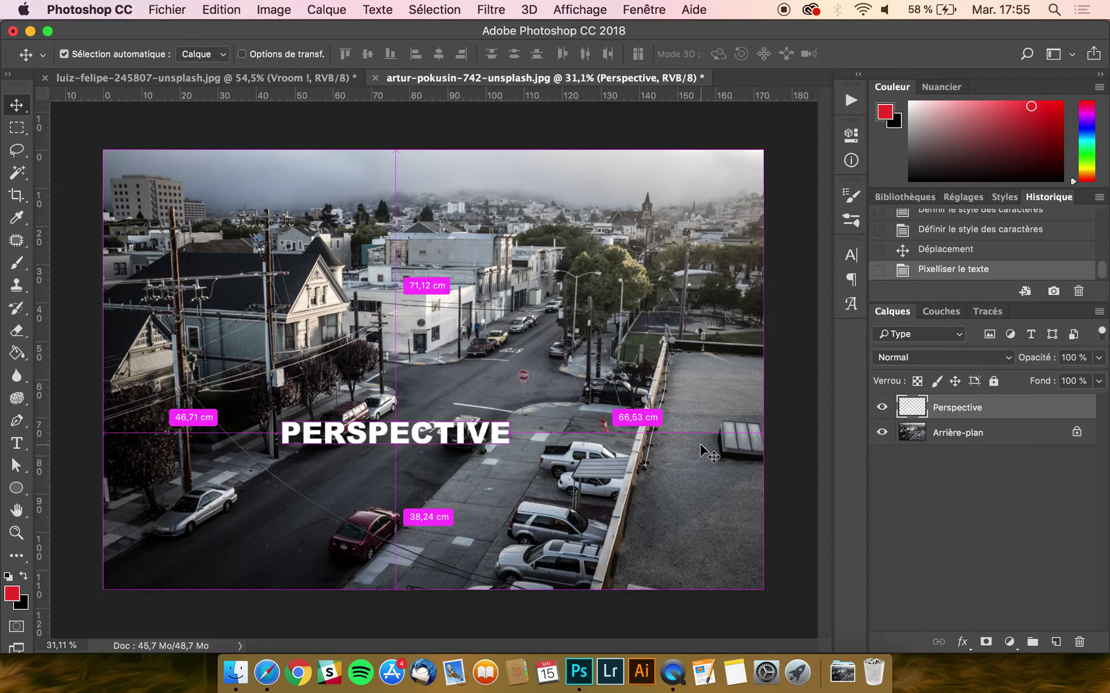
key("super+t")
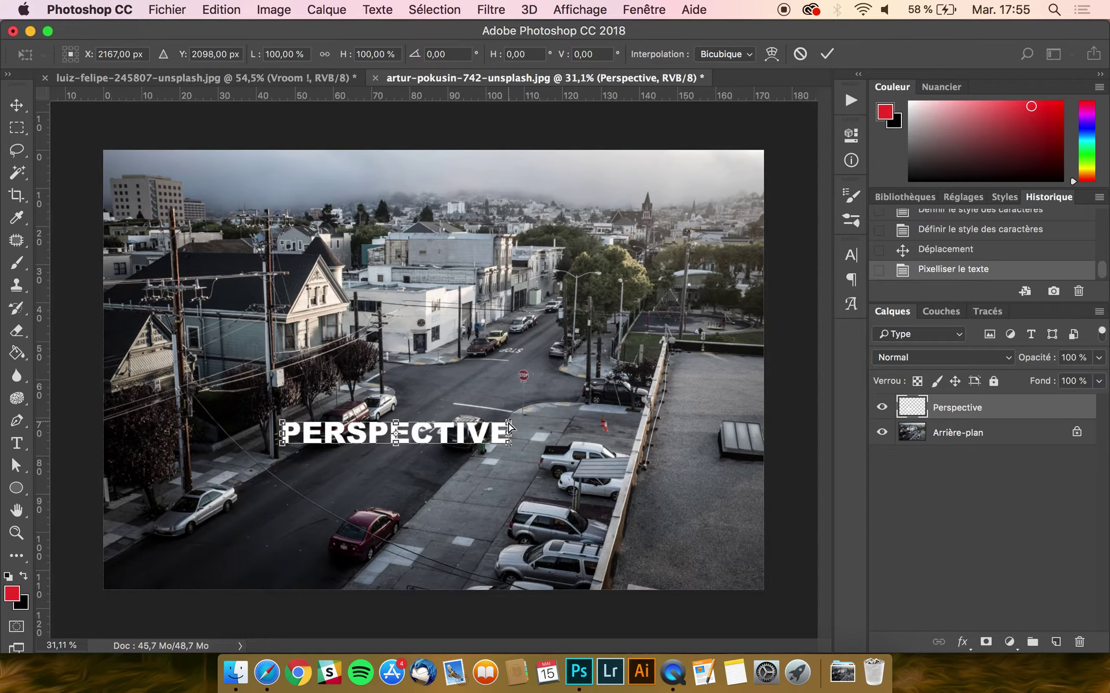
scroll(509, 422, "up", 5)
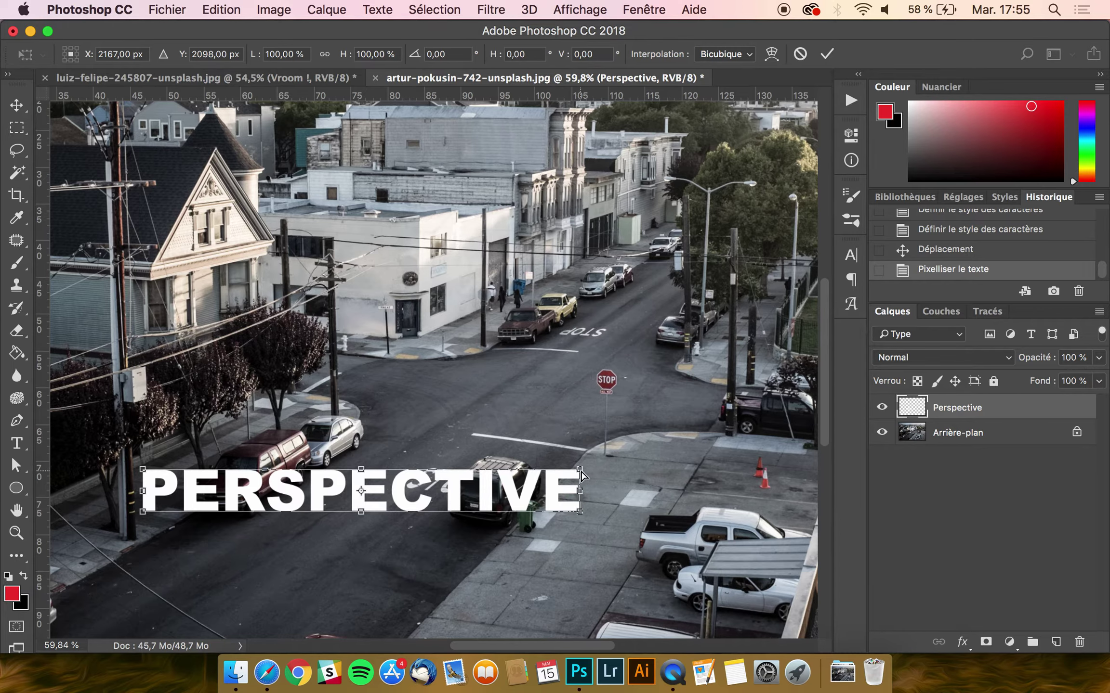
left_click_drag(582, 471, 557, 342)
left_click_drag(581, 514, 550, 385)
mouse_move(554, 341)
left_mouse_down()
mouse_move(499, 361)
mouse_move(562, 362)
left_mouse_up()
left_click_drag(143, 511, 235, 607)
left_click_drag(143, 469, 152, 581)
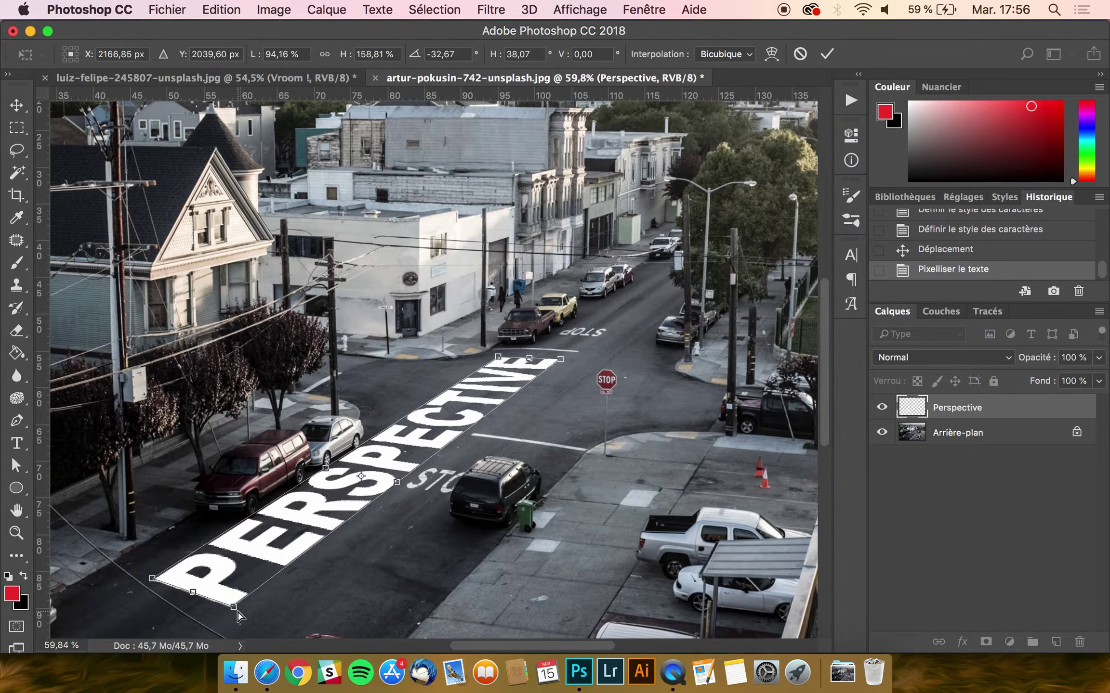
left_click_drag(237, 609, 239, 595)
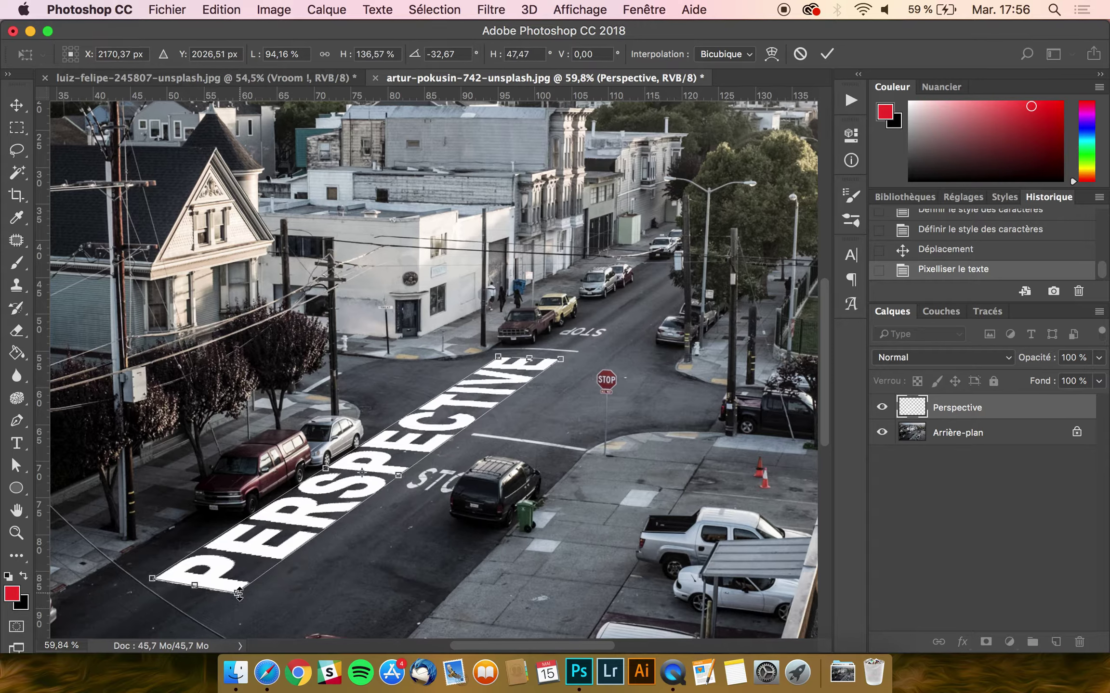
key("Return")
scroll(304, 558, "down", 3)
scroll(304, 559, "down", 3)
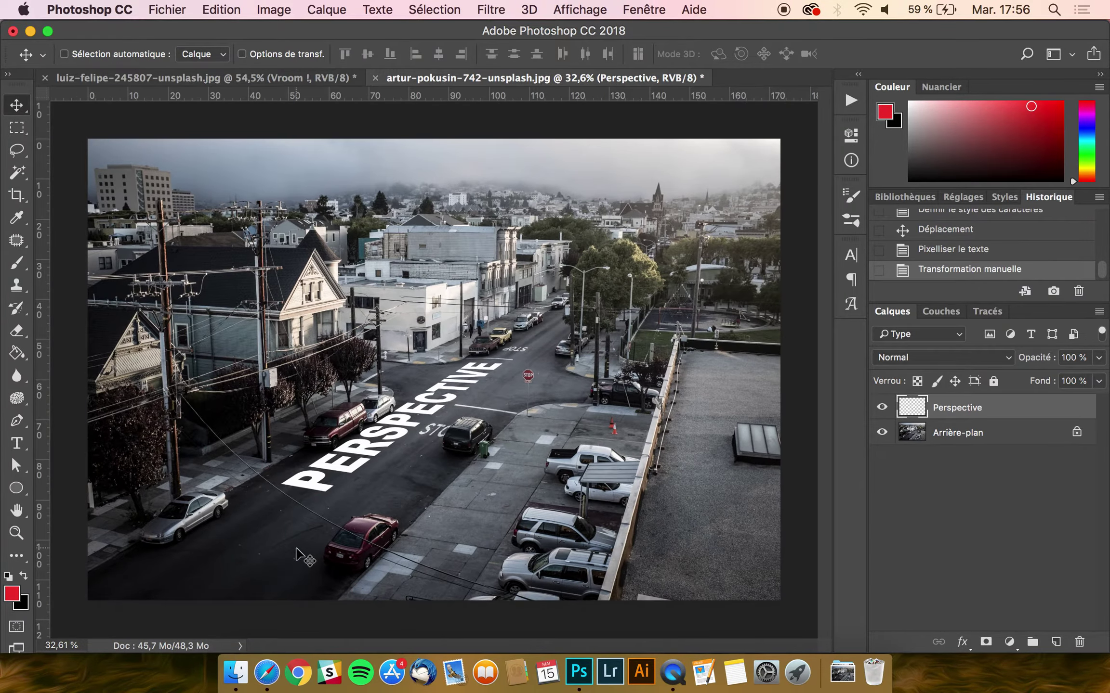
scroll(380, 460, "up", 2)
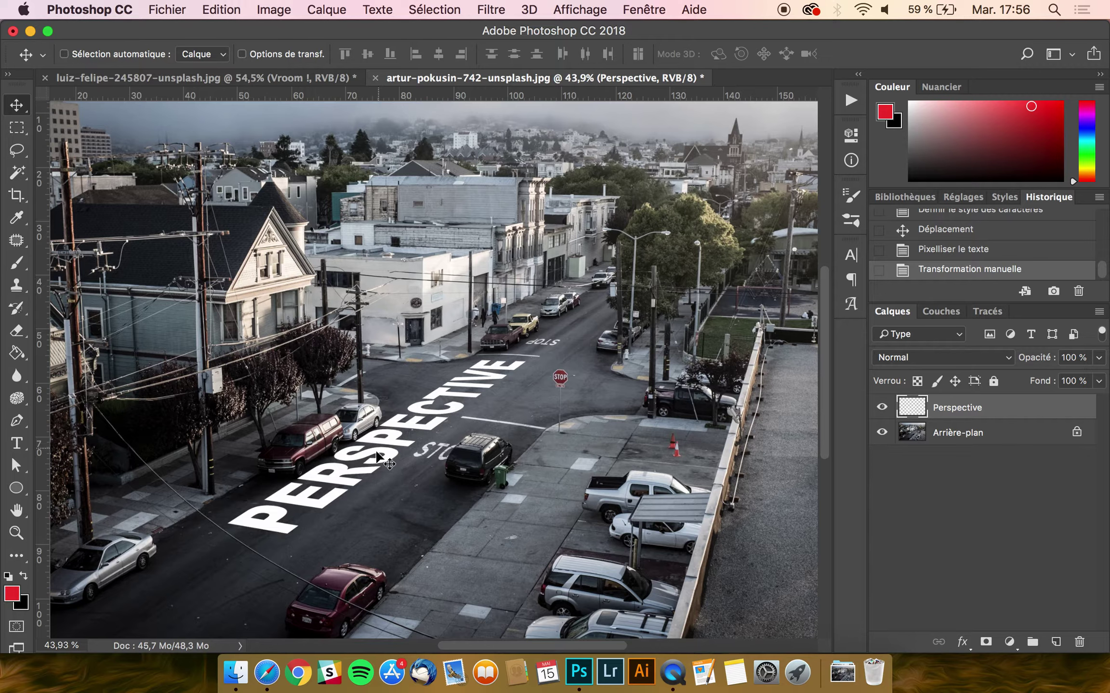
key("super+z")
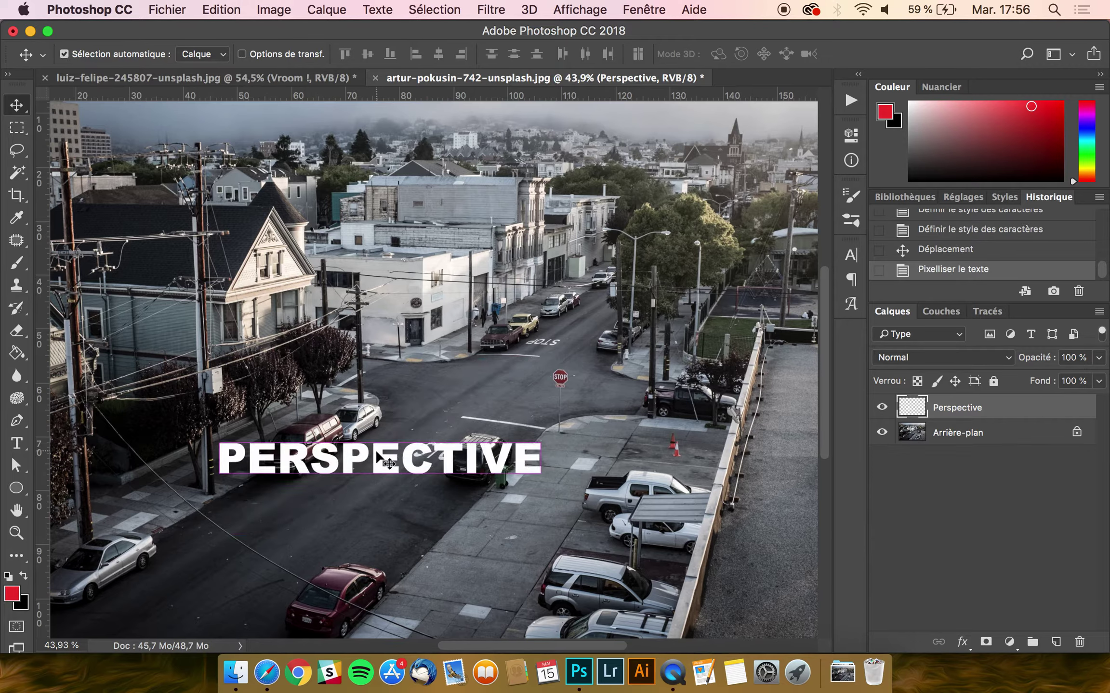
Distort the PERSPECTIVE text by its four corners so it lies flat along the lane beside the parked cars.
key("super+t")
left_click_drag(542, 448, 466, 374)
left_click_drag(541, 474, 501, 372)
scroll(502, 373, "up", 5)
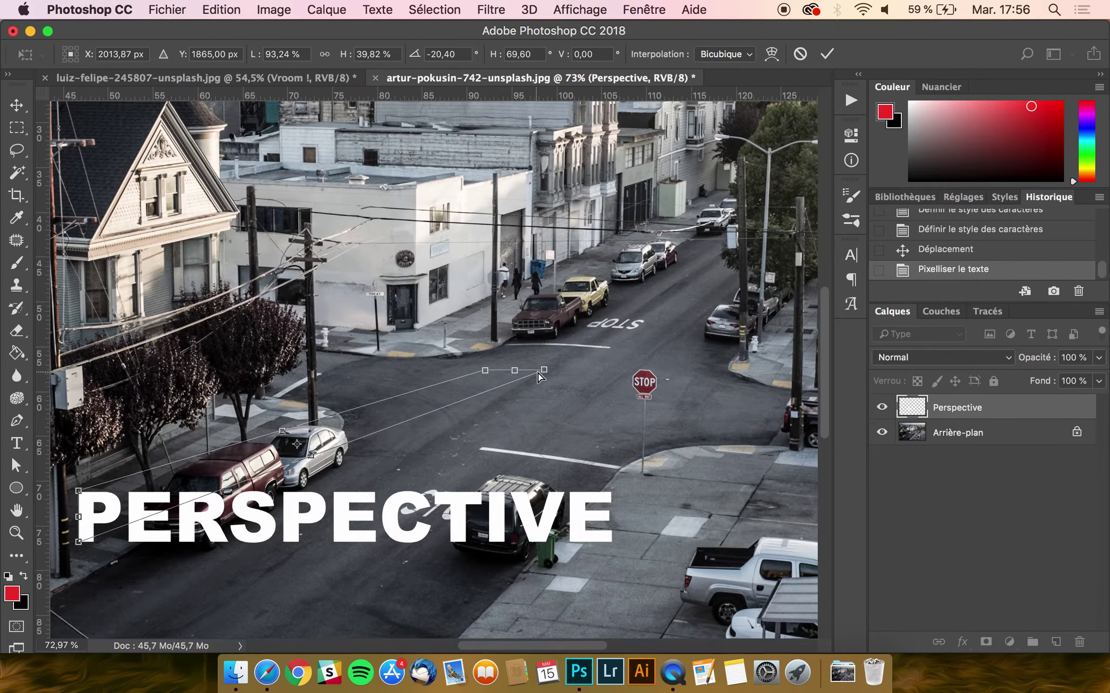
left_click_drag(538, 373, 536, 387)
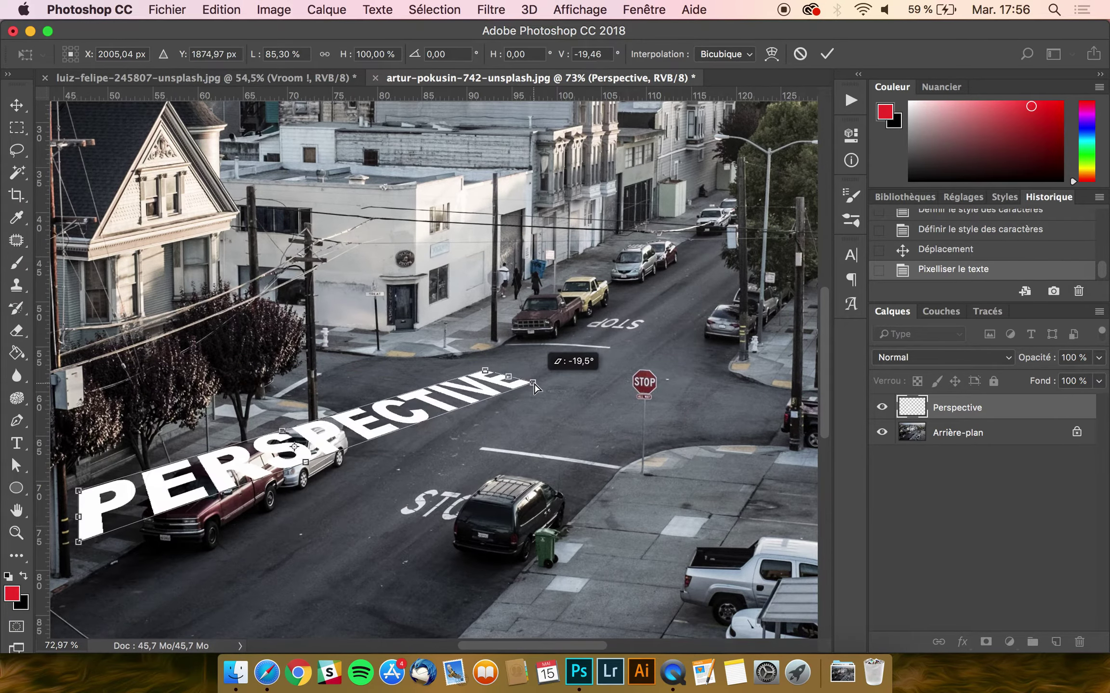
left_click_drag(78, 541, 225, 633)
left_click_drag(81, 501, 215, 613)
scroll(216, 613, "down", 5)
scroll(215, 614, "down", 1)
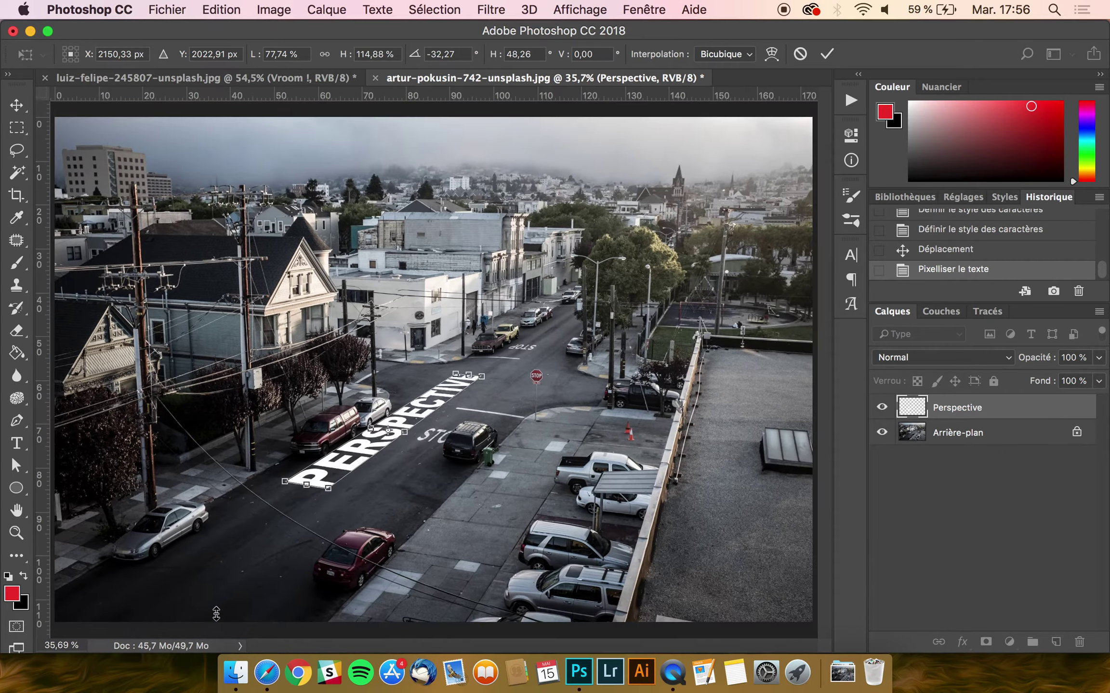
key("Return")
Shift the distorted PERSPECTIVE text slightly down the lane and reduce its layer opacity to 75%.
left_click_drag(403, 431, 393, 444)
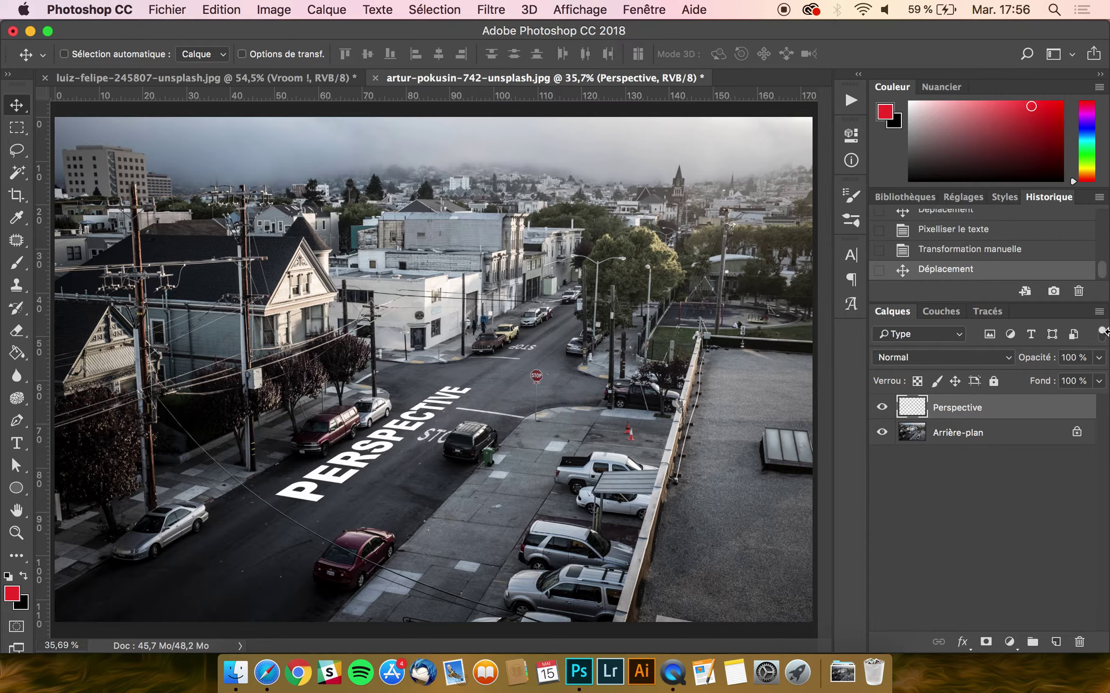
left_click(1098, 358)
left_click_drag(1083, 375, 1078, 375)
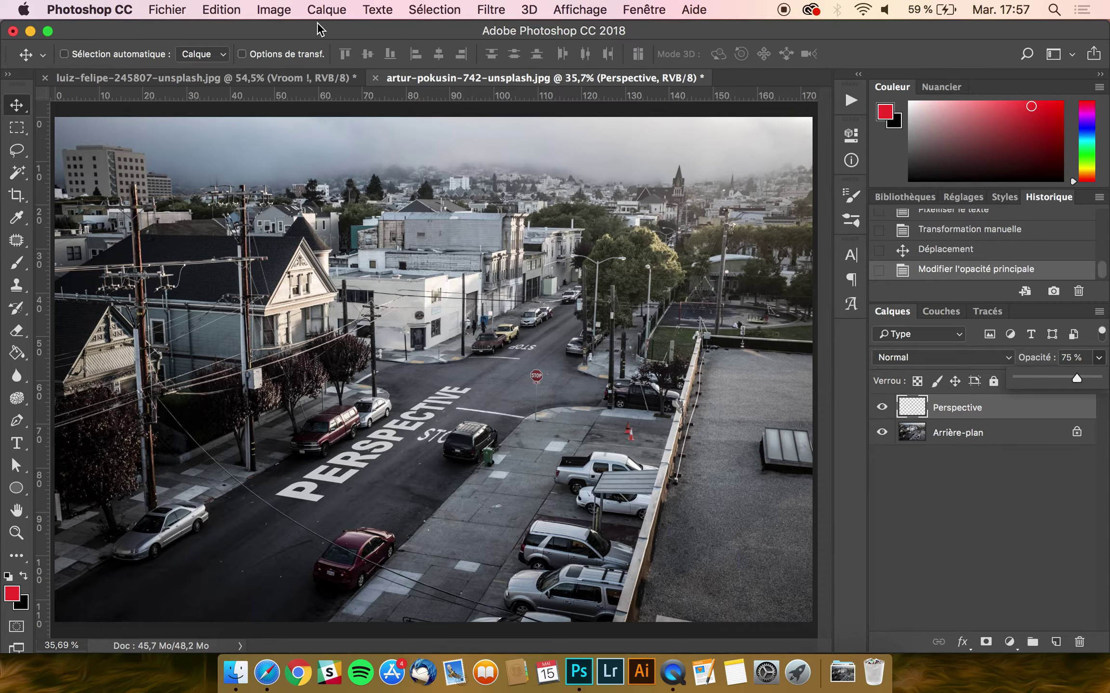
In the luiz-felipe-245807-unsplash.jpg document, replace the Vroom ! layer with new text "VROOM !" on the road.
left_click(251, 78)
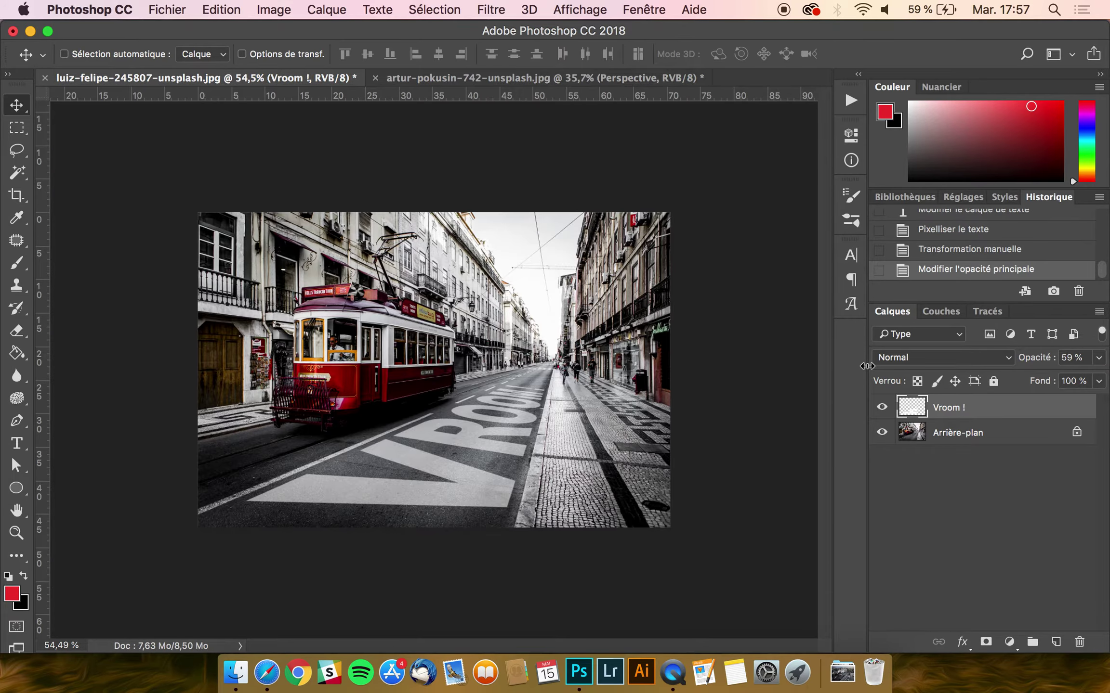
key("BackSpace")
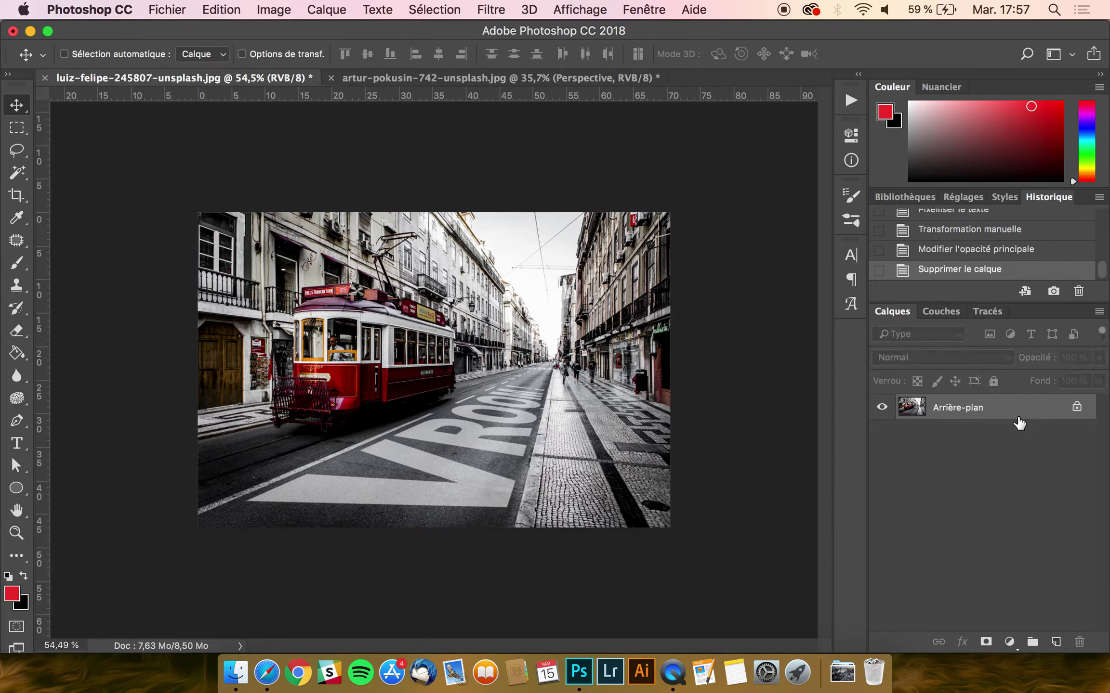
key("t")
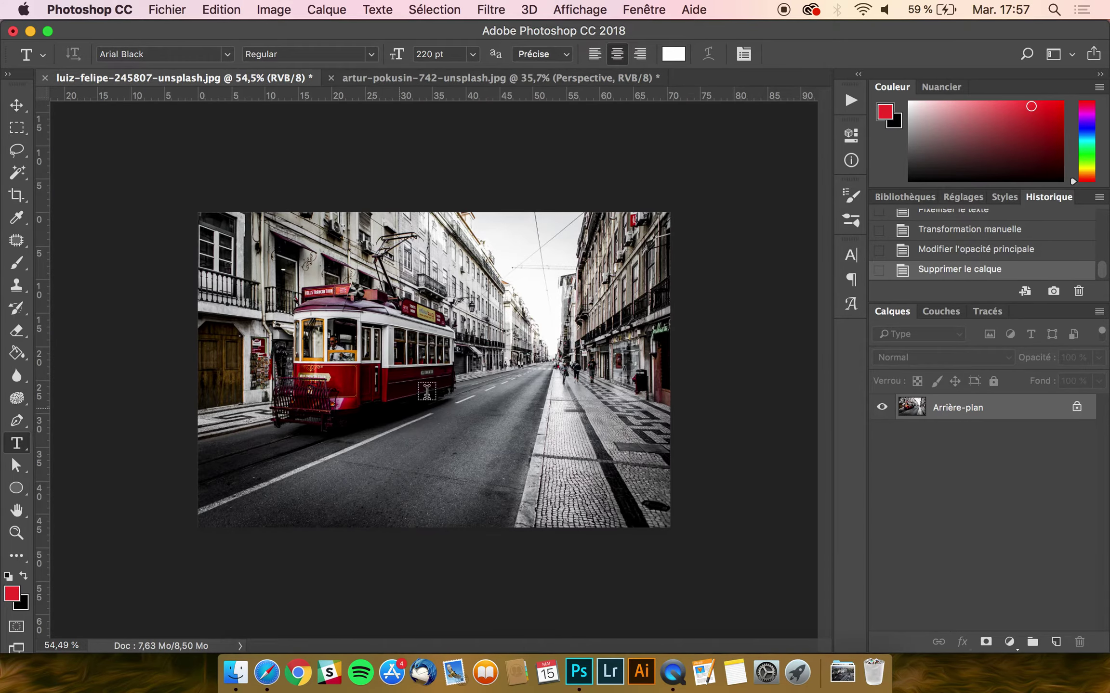
left_click(380, 441)
type("V")
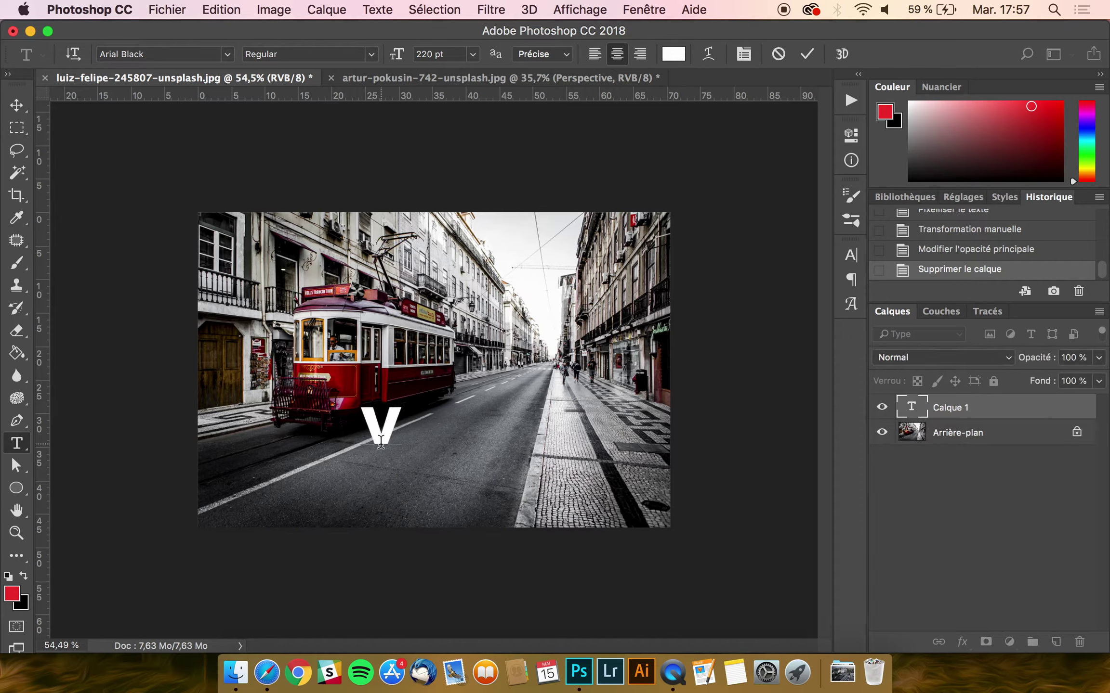
type("ROOM !")
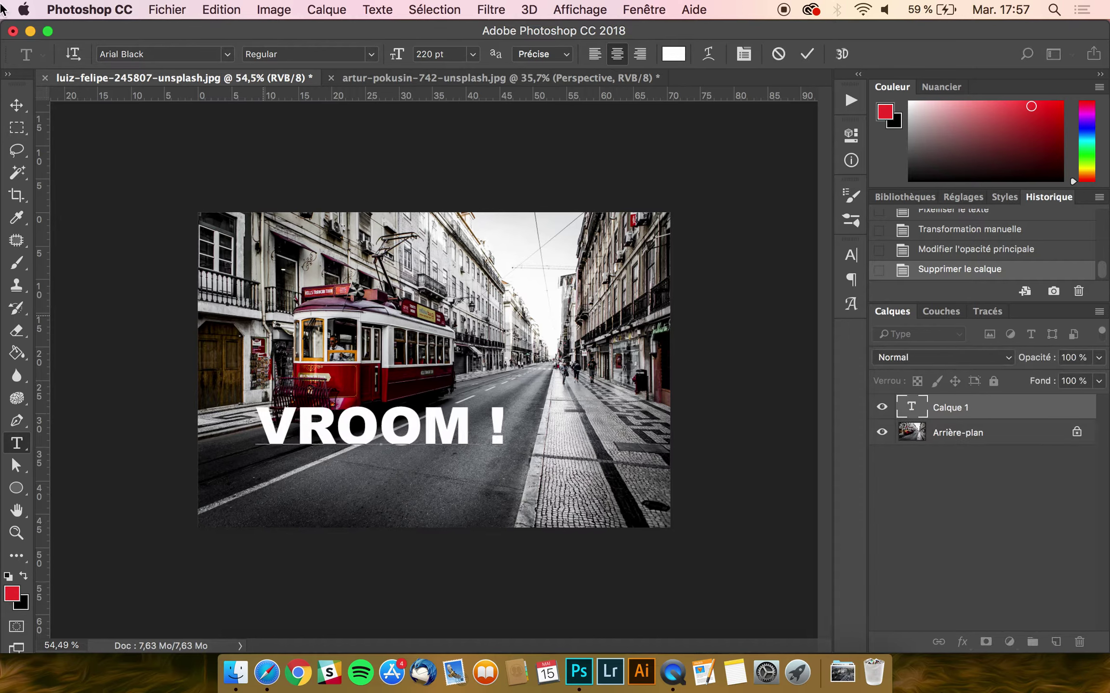
left_click(15, 102)
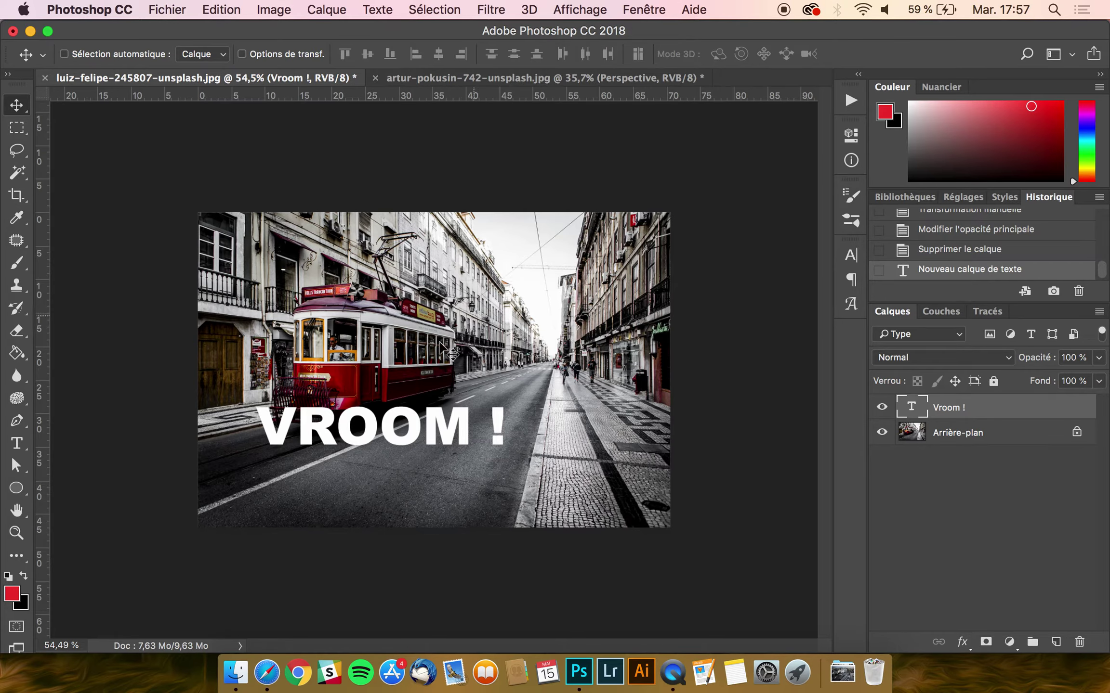
Move the VROOM ! text toward the road's centre and rasterize its text layer.
left_click_drag(404, 423, 472, 433)
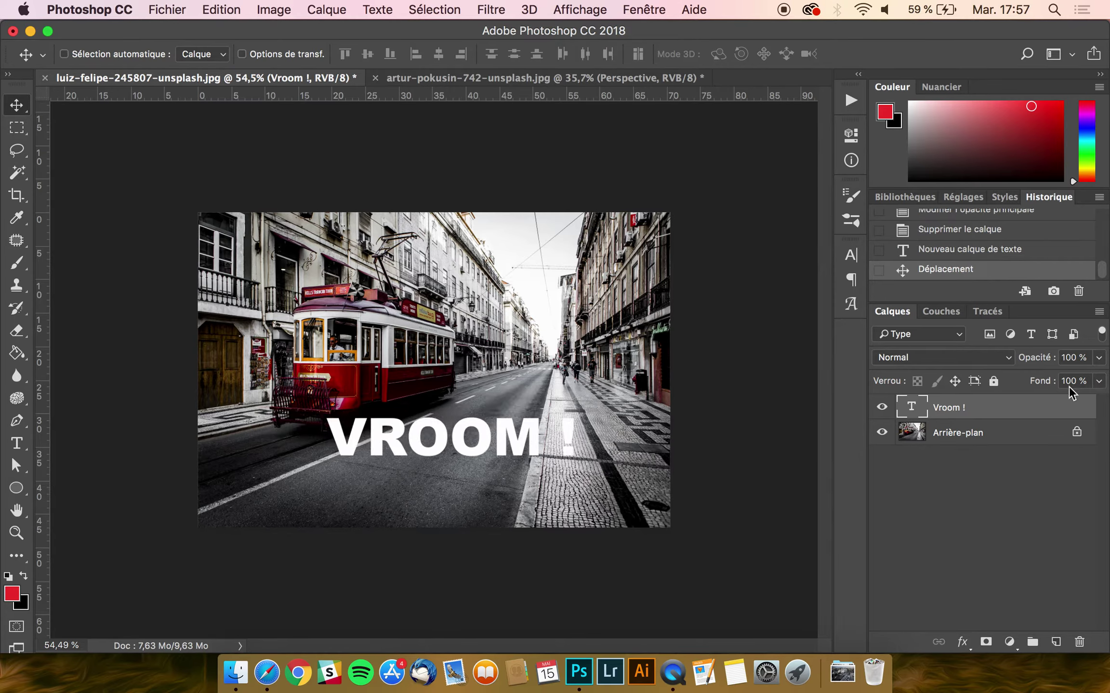
right_click(1022, 421)
scroll(939, 500, "down", 5)
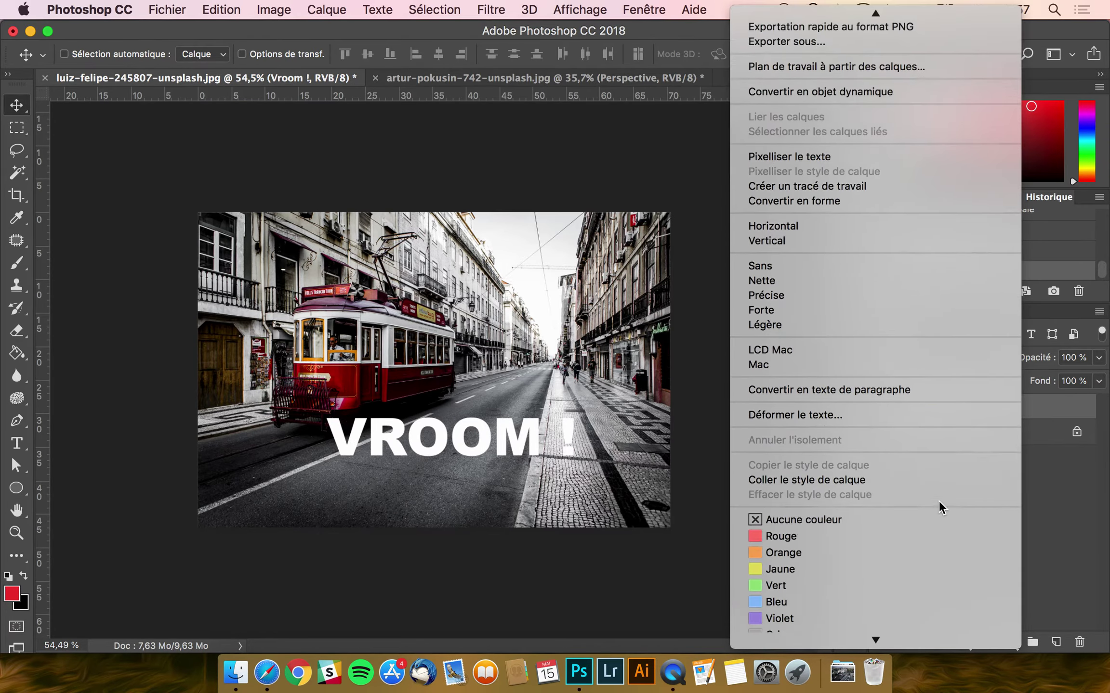
left_click(816, 119)
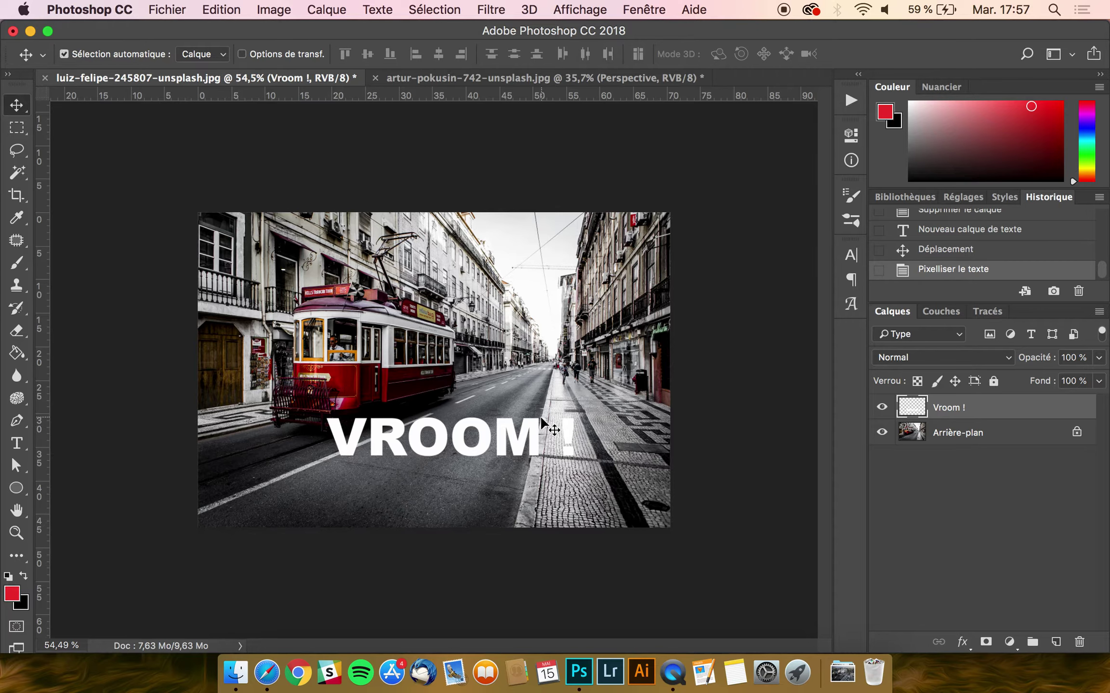
Distort the VROOM ! text by its four corners so it lies flat in the lane between the white line and the curb.
key("super+t")
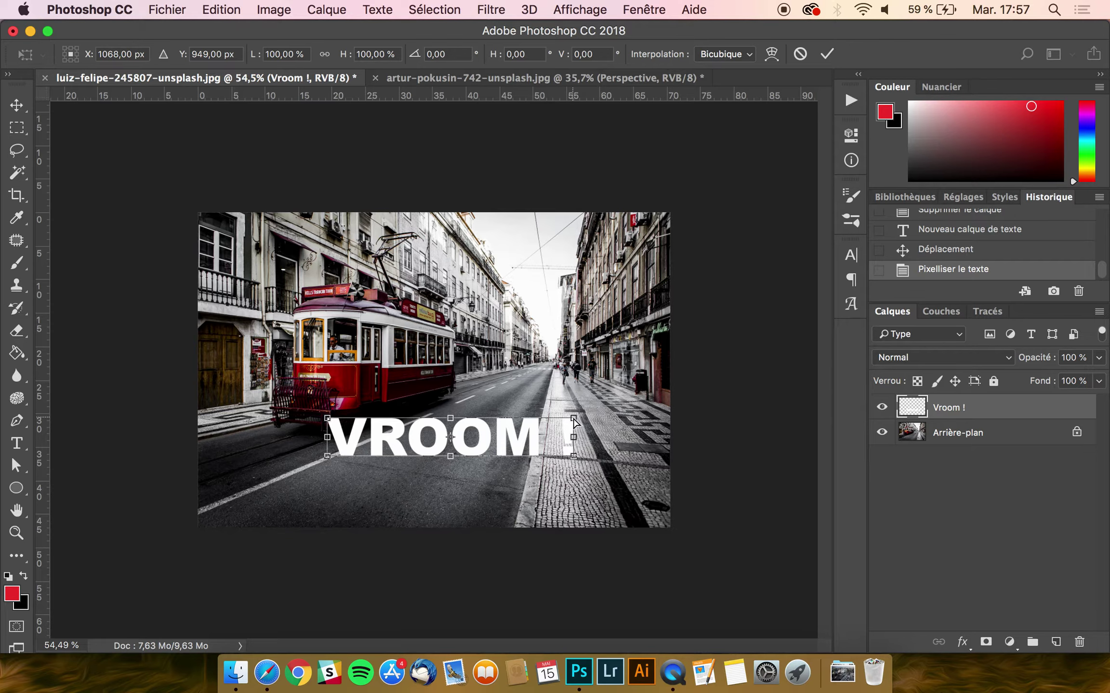
left_click_drag(574, 422, 517, 394)
left_click_drag(581, 461, 545, 391)
left_click_drag(327, 456, 502, 513)
left_click_drag(328, 421, 302, 482)
Nudge the text's far curb-side corner slightly toward the curb to match the road's perspective, and apply the transformation.
scroll(437, 418, "up", 1)
scroll(440, 426, "up", 5)
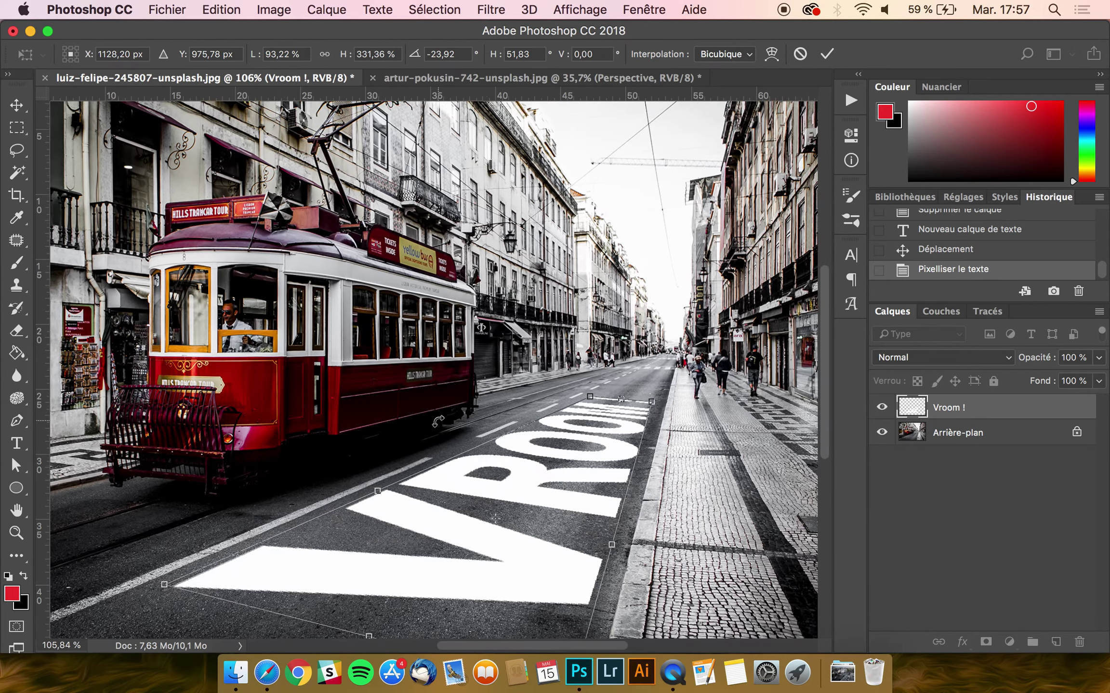
scroll(437, 419, "down", 5)
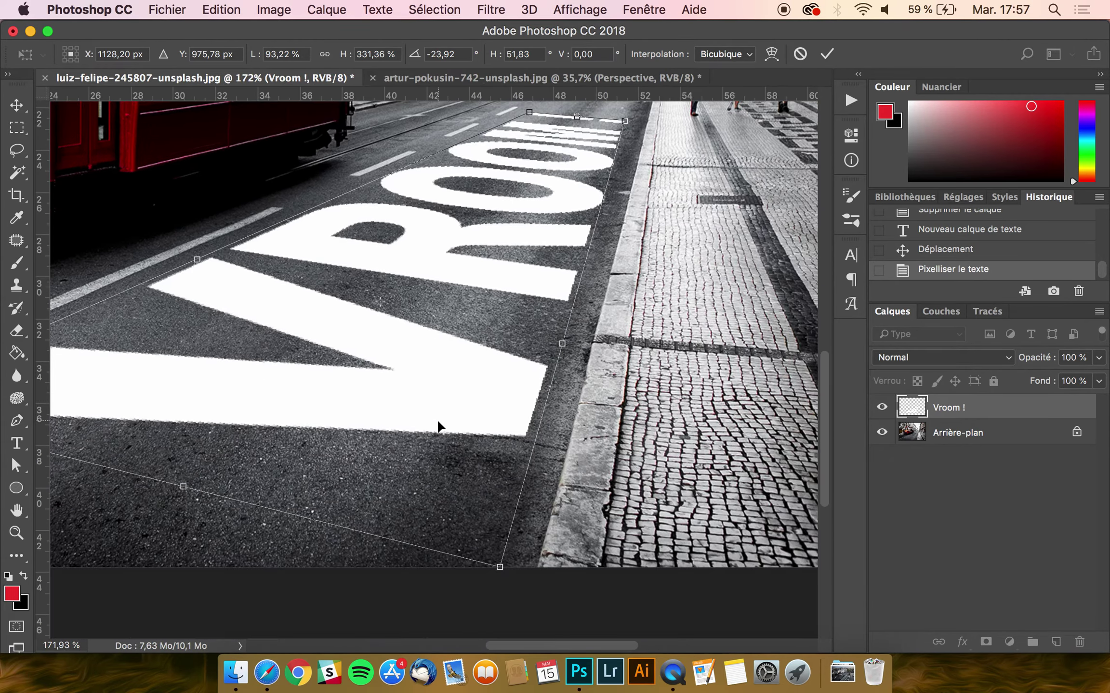
scroll(522, 566, "up", 3)
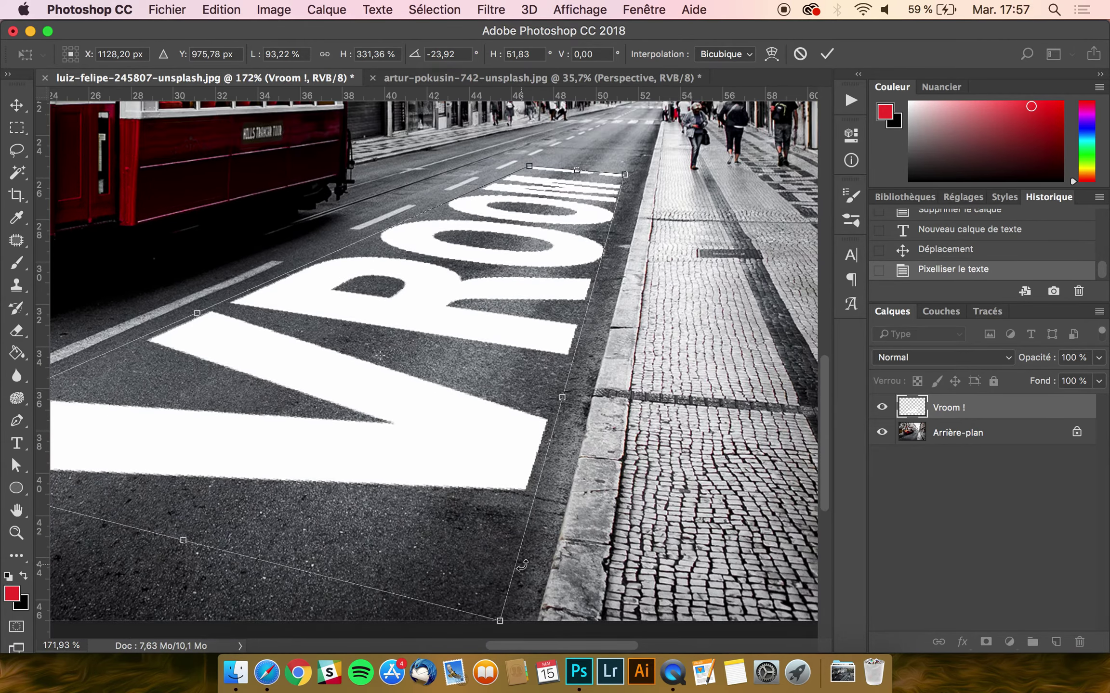
left_click_drag(629, 178, 633, 178)
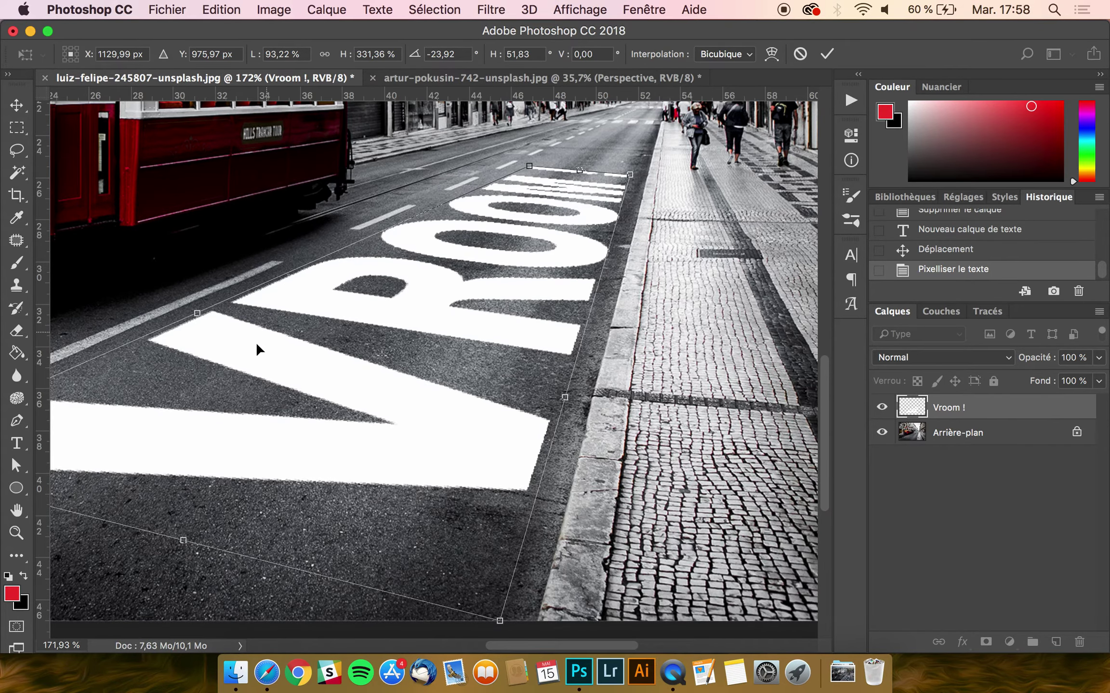
scroll(256, 344, "left", 8)
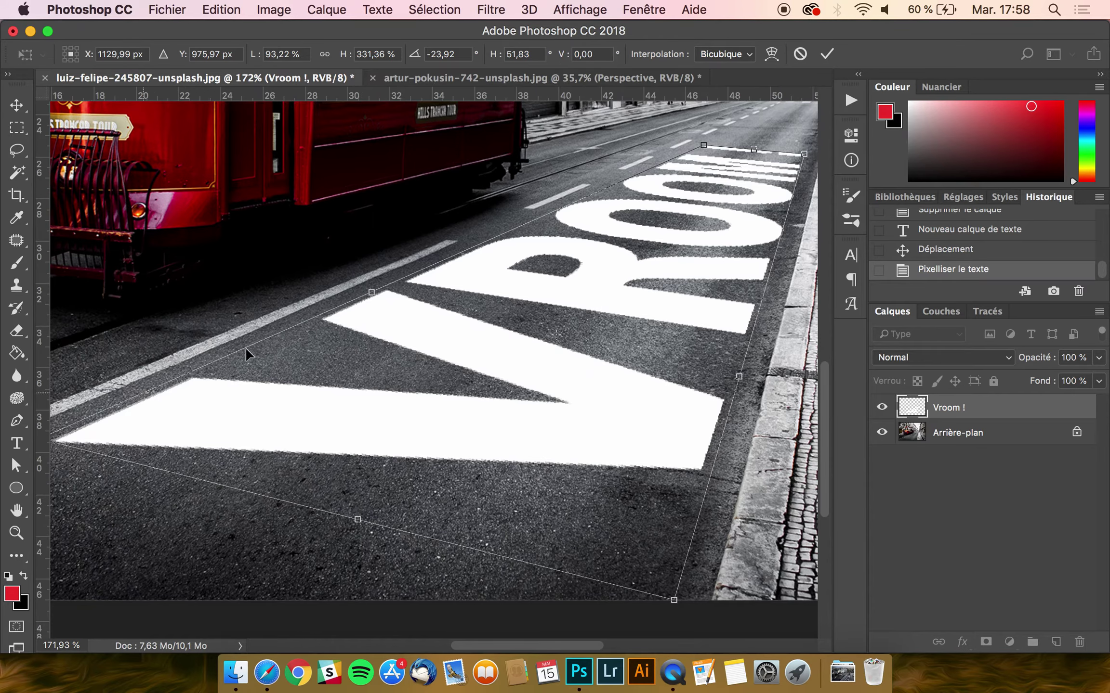
scroll(237, 384, "left", 7)
scroll(237, 385, "down", 10)
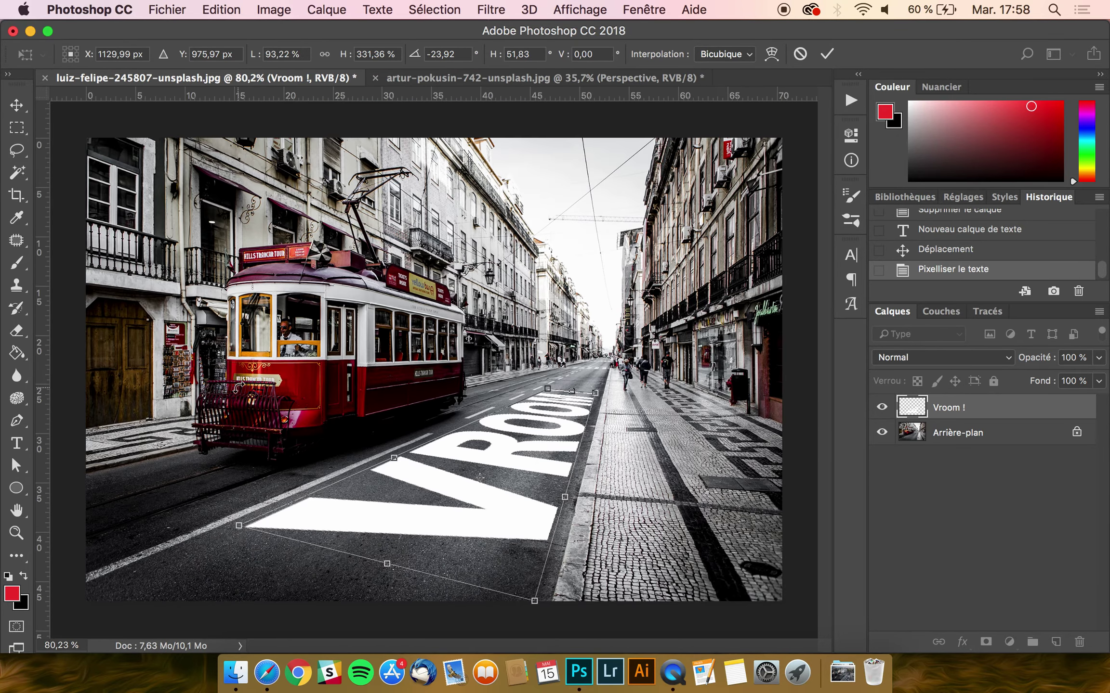
key("Return")
Reduce the Vroom ! layer's opacity to 54% so the text blends into the asphalt.
left_click(1099, 358)
left_click_drag(1089, 369, 1060, 382)
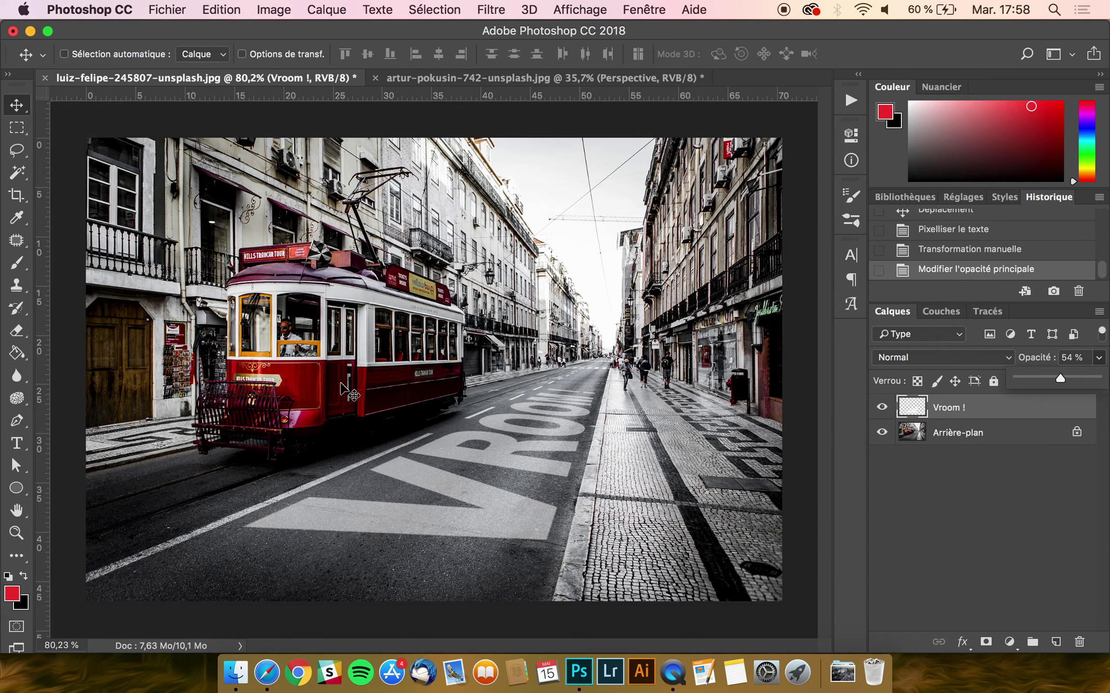
scroll(343, 389, "down", 3)
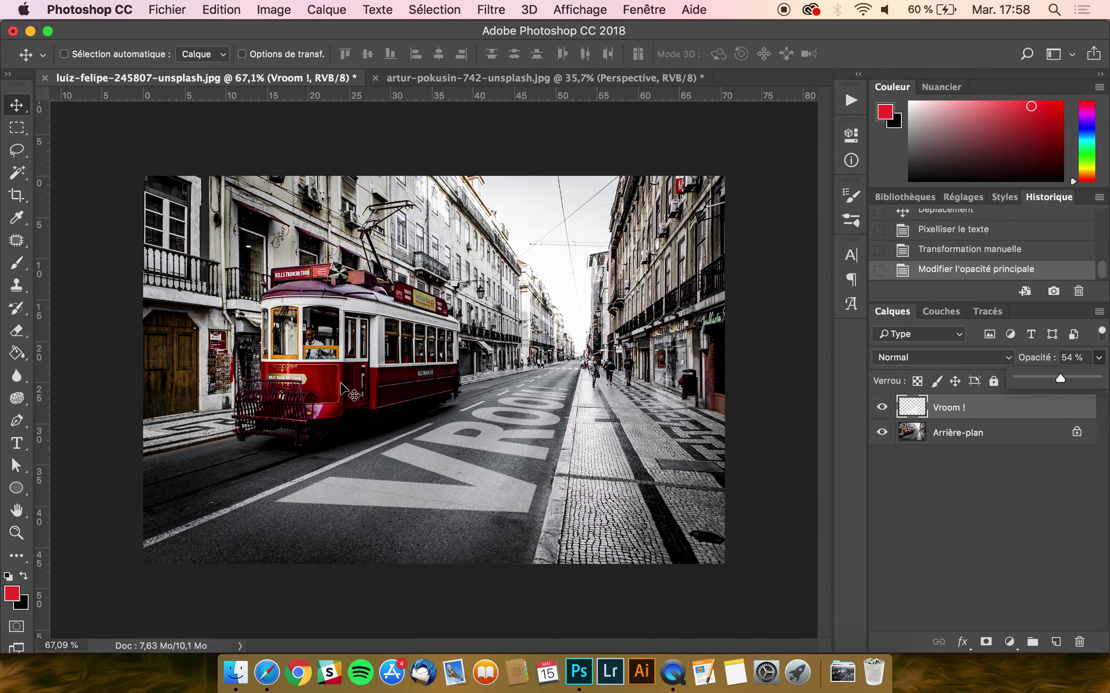